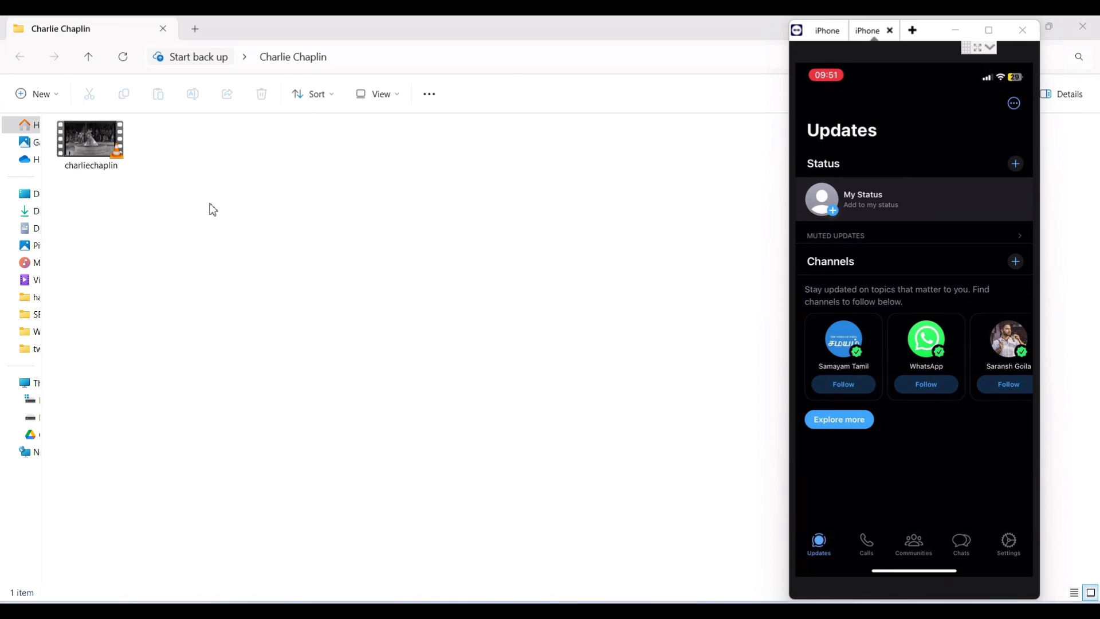
Select the 15.9 MB charliechaplin video in the Charlie Chaplin folder
{"action": "left_click", "coordinate": [109, 150]}
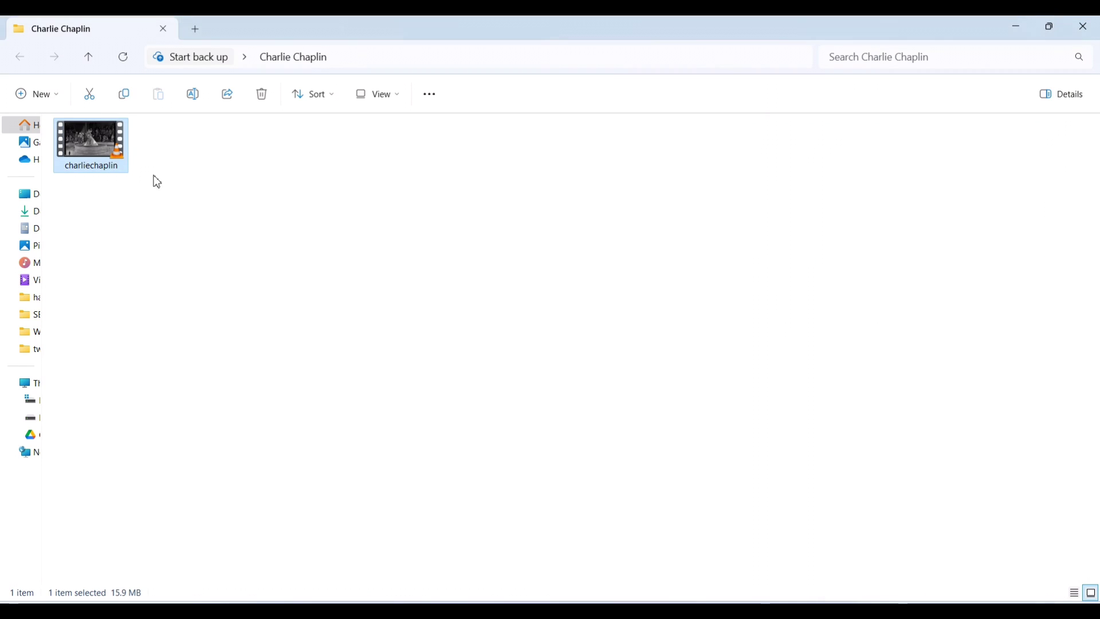
Show the draw.io timeline splitting the video into 30 s, 30 s and 5 s clips
{"action": "mouse_move", "coordinate": [126, 158]}
{"action": "mouse_move", "coordinate": [118, 611]}
{"action": "left_click", "coordinate": [118, 547]}
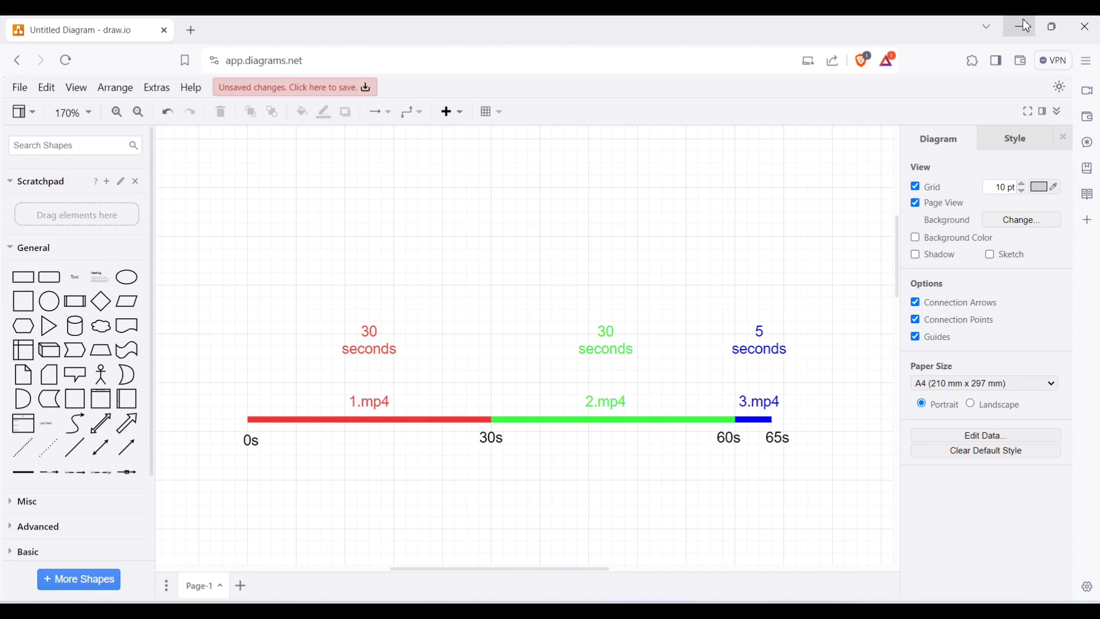
Launch Windows PowerShell in the Charlie Chaplin folder from File Explorer's context menu
{"action": "left_click", "coordinate": [1027, 26]}
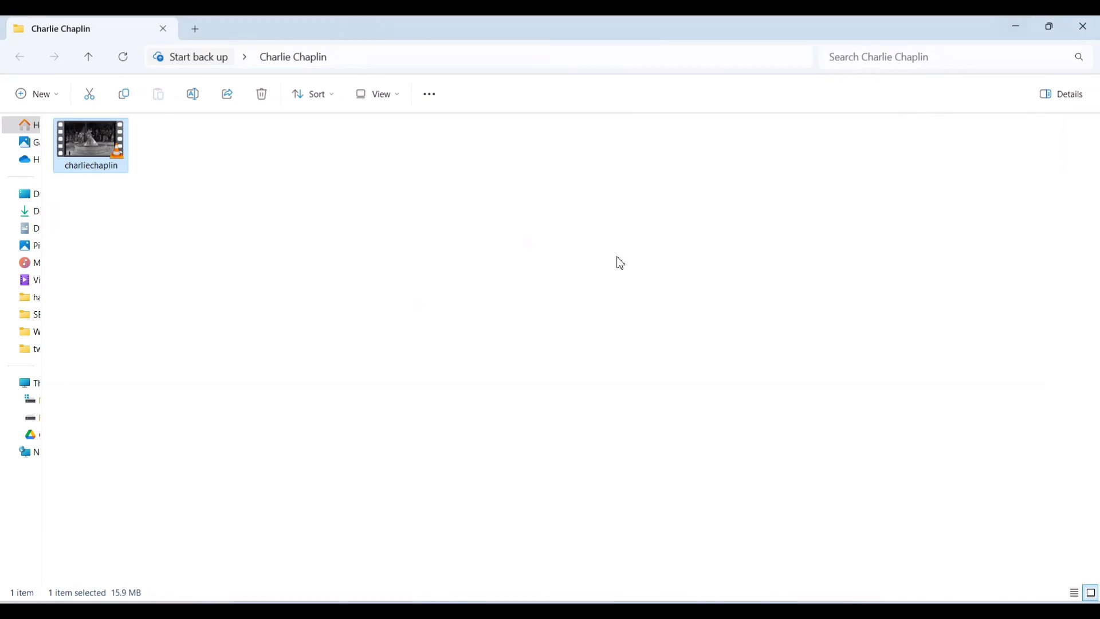
{"action": "right_click", "coordinate": [449, 323]}
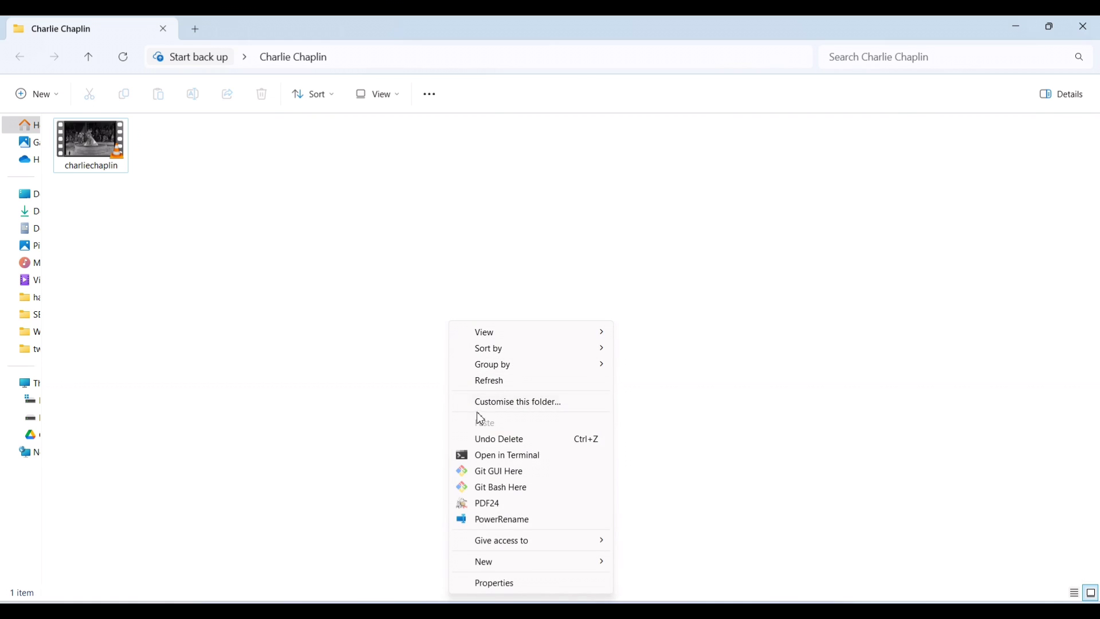
{"action": "left_click", "coordinate": [499, 456]}
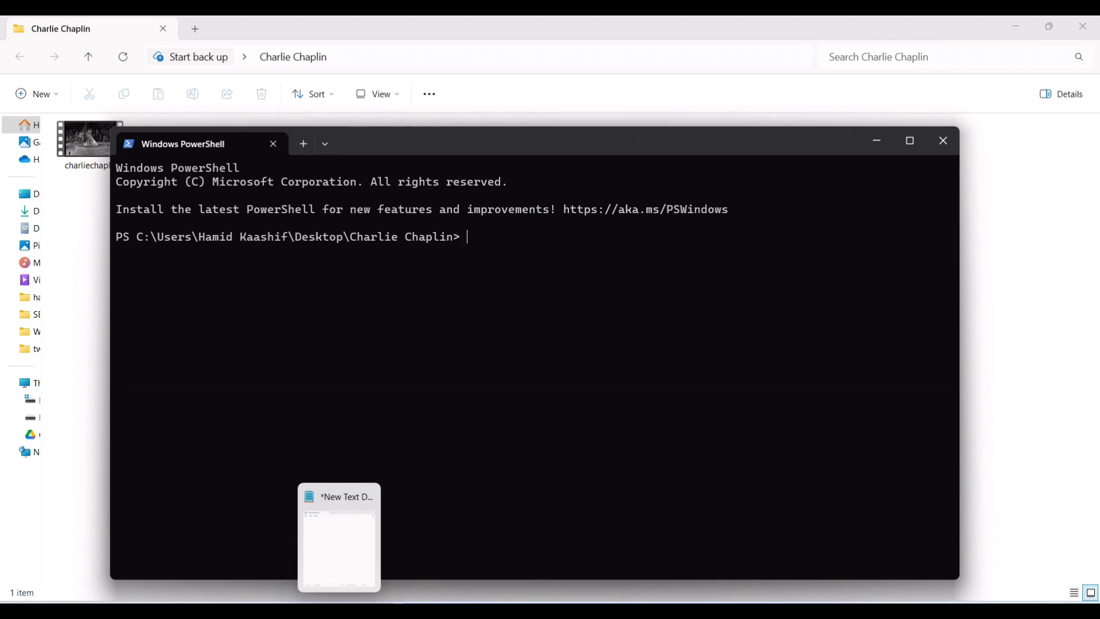
{"action": "left_click", "coordinate": [342, 556]}
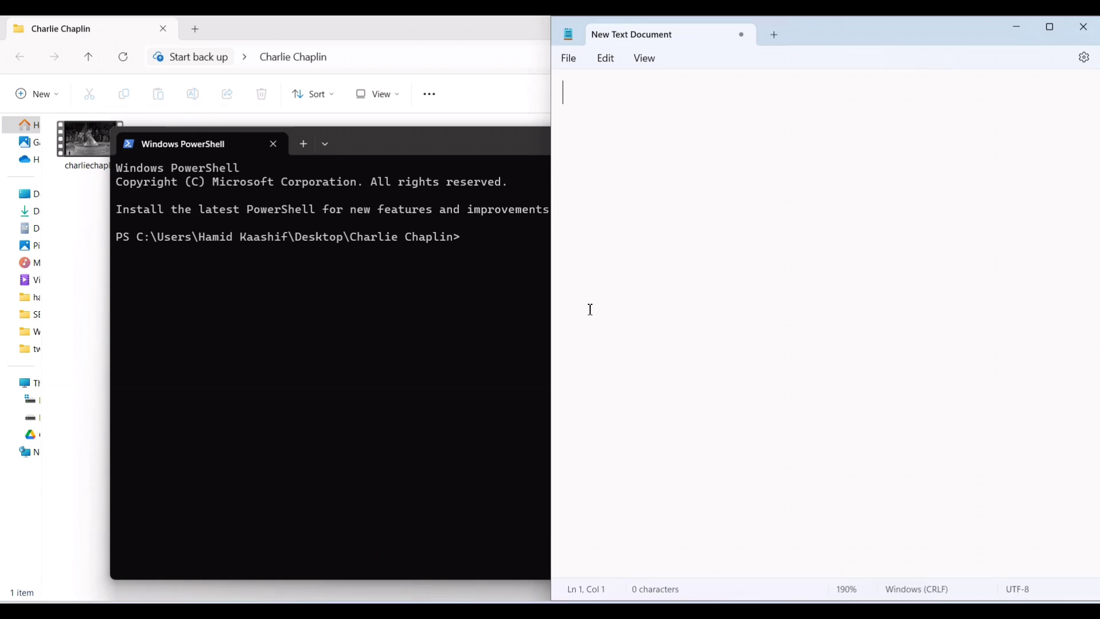
Write and select 'ffmpeg -i charliechaplin.mp4 -ss 0 -t 30 1.mp4' in Notepad
{"action": "type", "text": "ffmpeg "}
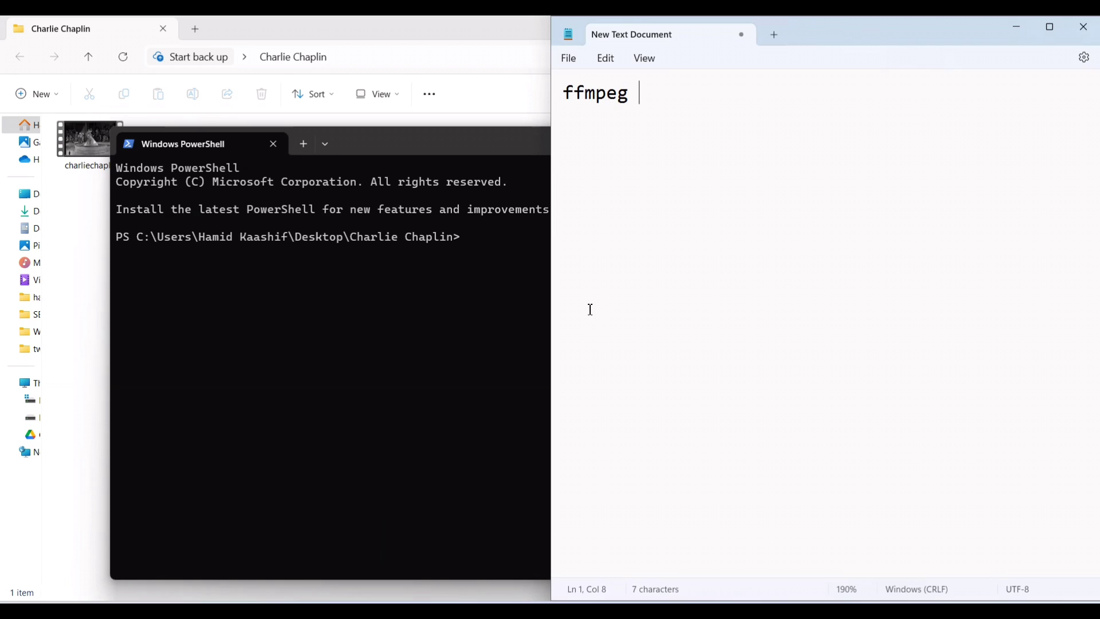
{"action": "type", "text": "-i input.mp4"}
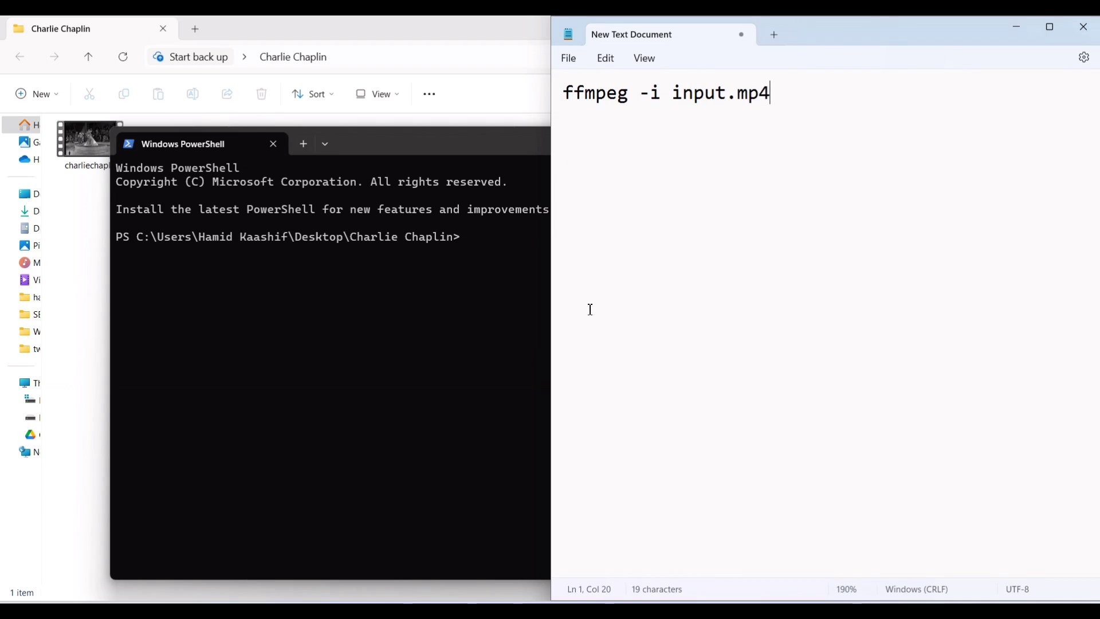
{"action": "type", "text": " -ss"}
{"action": "type", "text": "0 -t "}
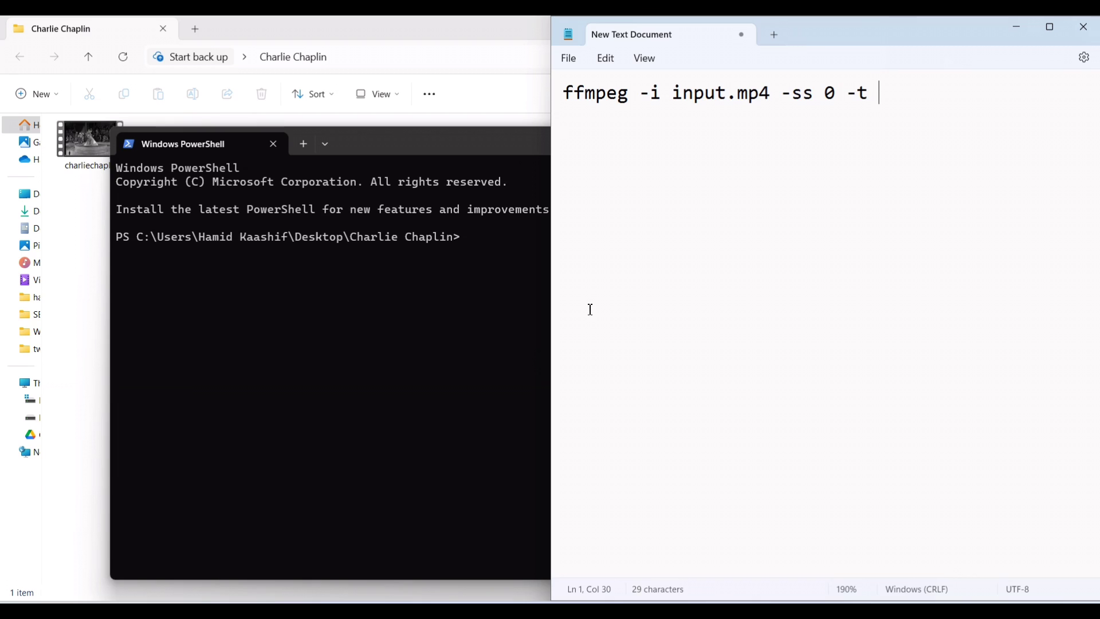
{"action": "type", "text": "30 1.mp4"}
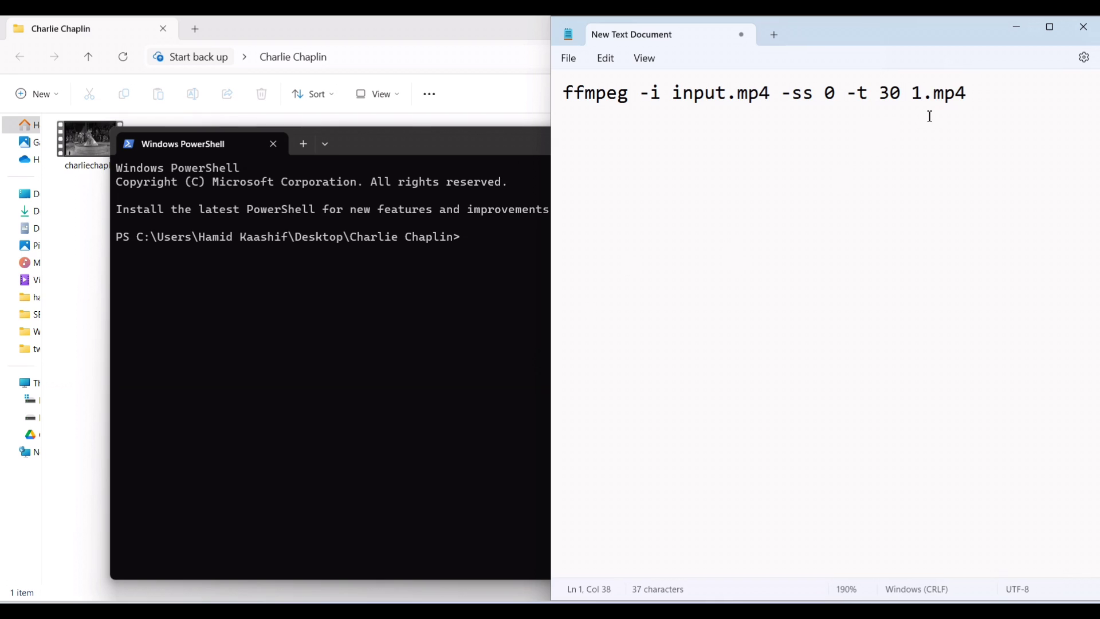
{"action": "left_click_drag", "start_coordinate": [727, 95], "coordinate": [672, 99]}
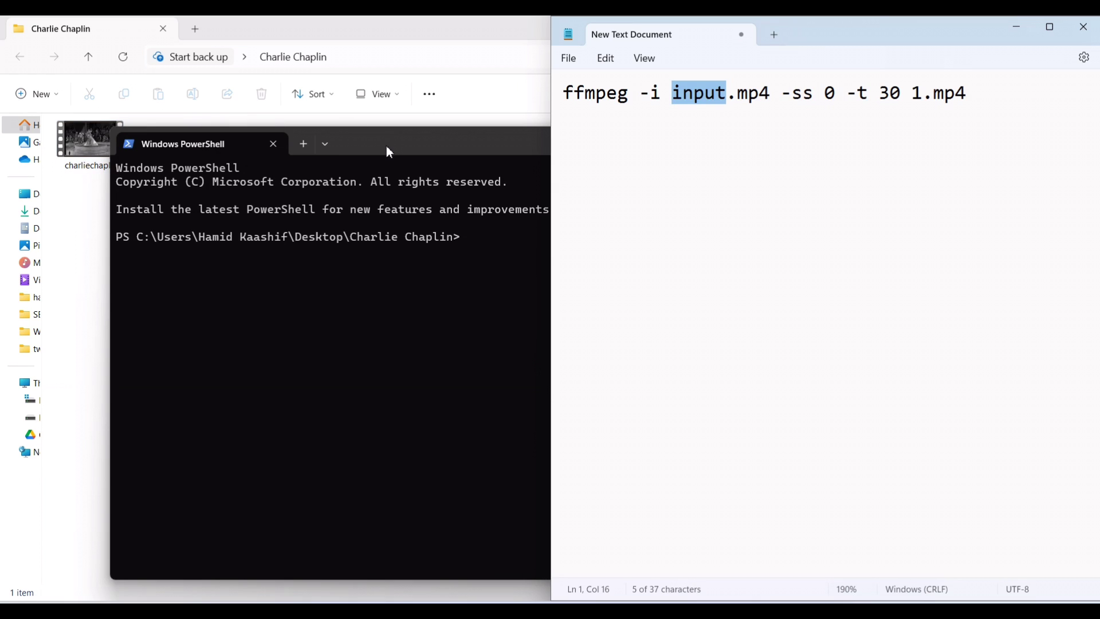
{"action": "type", "text": "charl"}
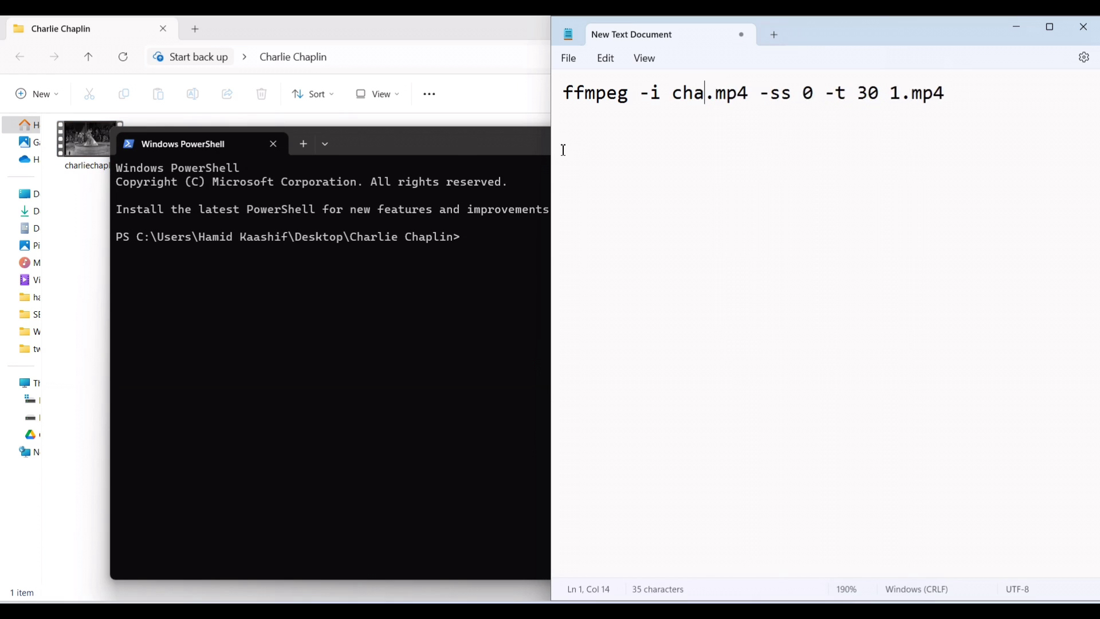
{"action": "type", "text": "iech"}
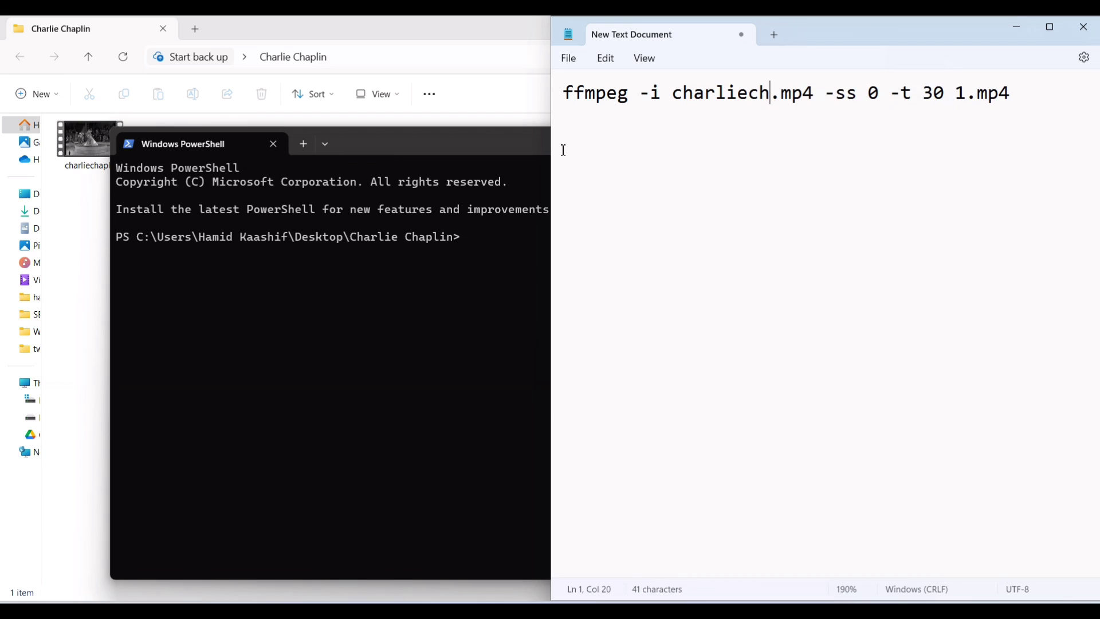
{"action": "type", "text": "aplin"}
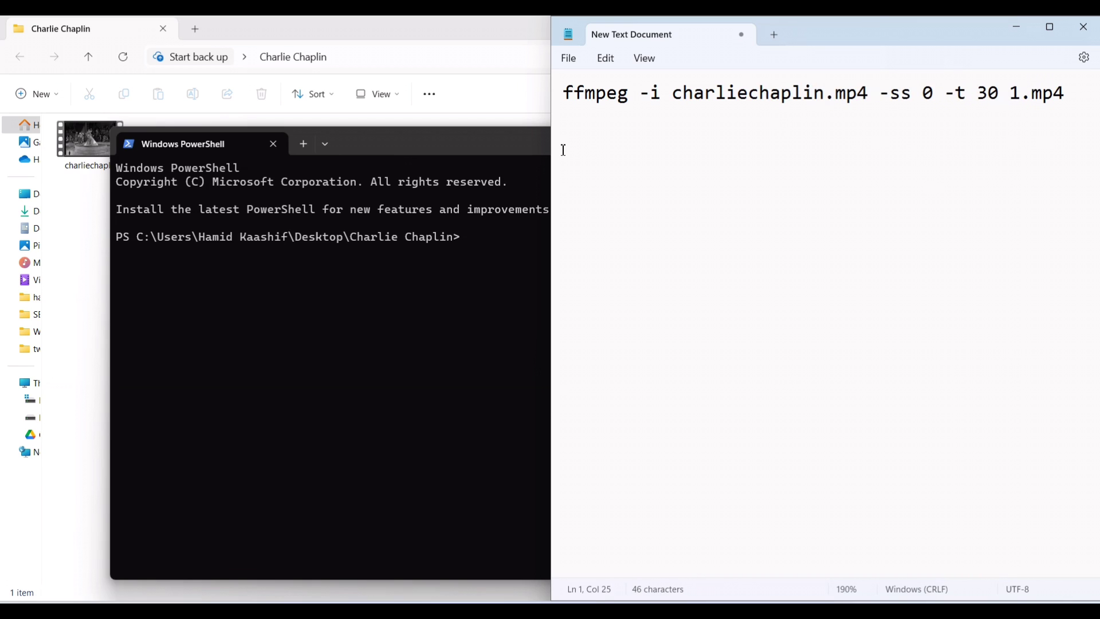
{"action": "key", "text": "ctrl+a"}
{"action": "key", "text": "ctrl+c"}
Paste and run the command in PowerShell, starting the 1.mp4 encode
{"action": "left_click", "coordinate": [466, 262]}
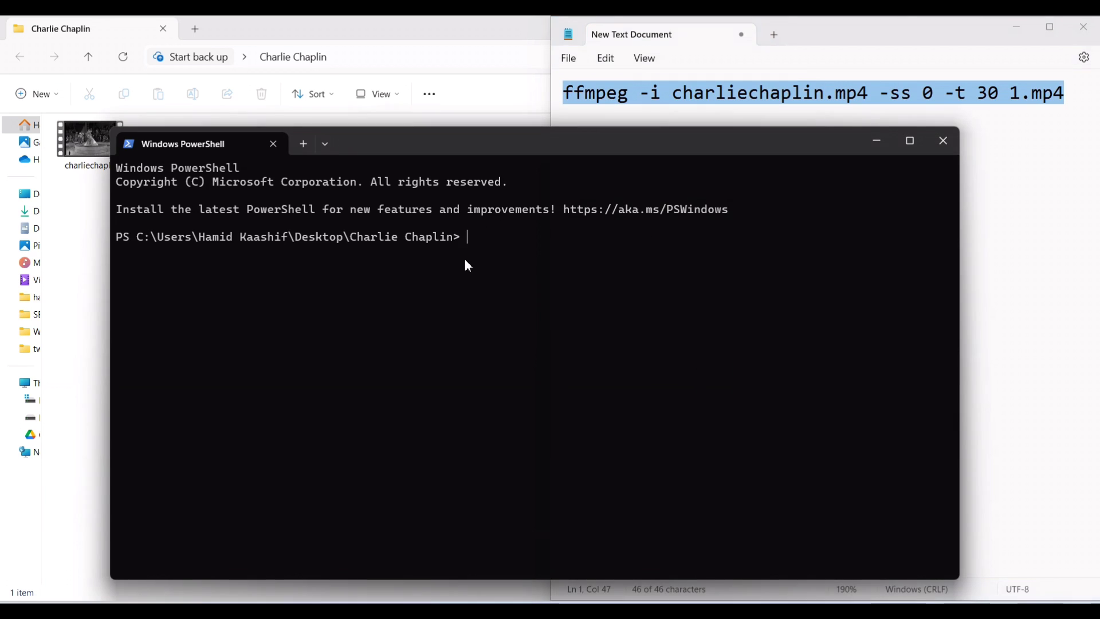
{"action": "key", "text": "ctrl+v"}
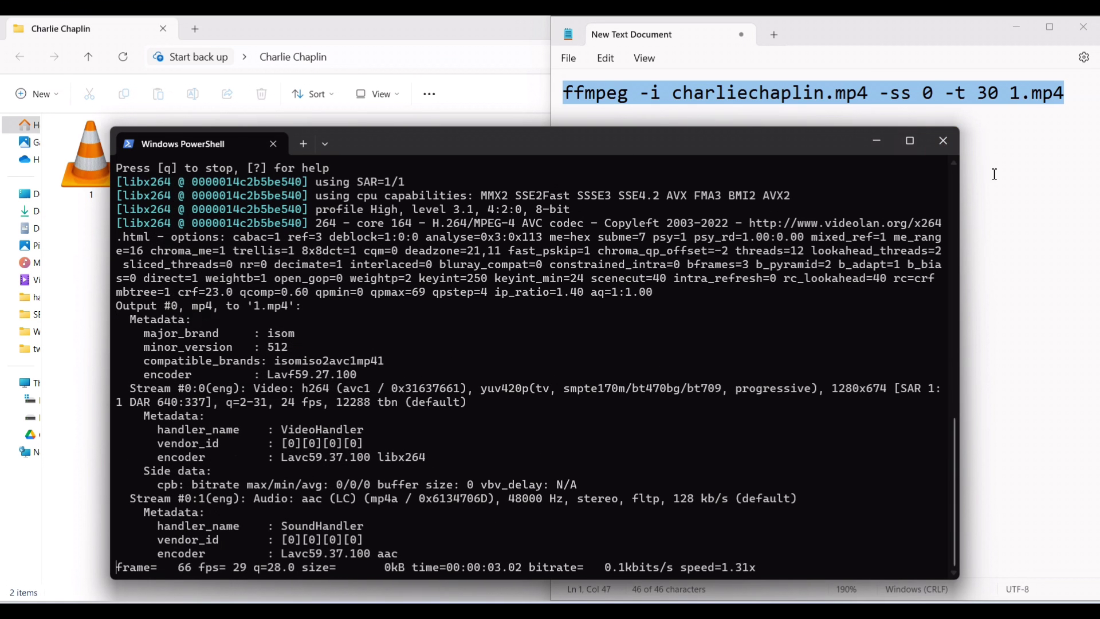
{"action": "left_click", "coordinate": [1011, 167]}
{"action": "left_click", "coordinate": [1057, 115]}
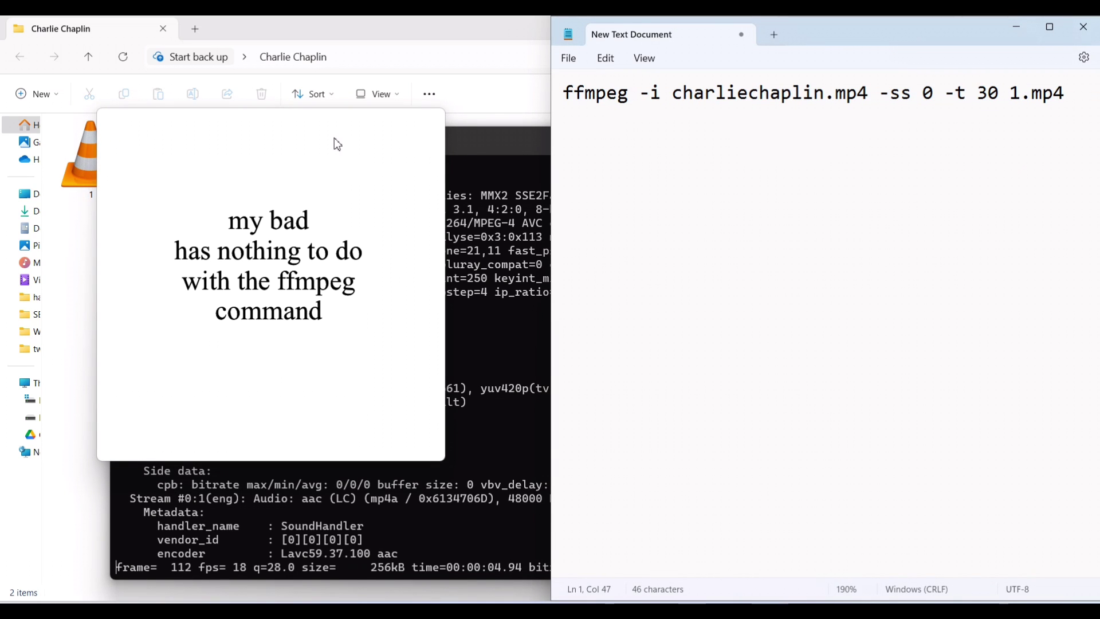
{"action": "left_click", "coordinate": [502, 252]}
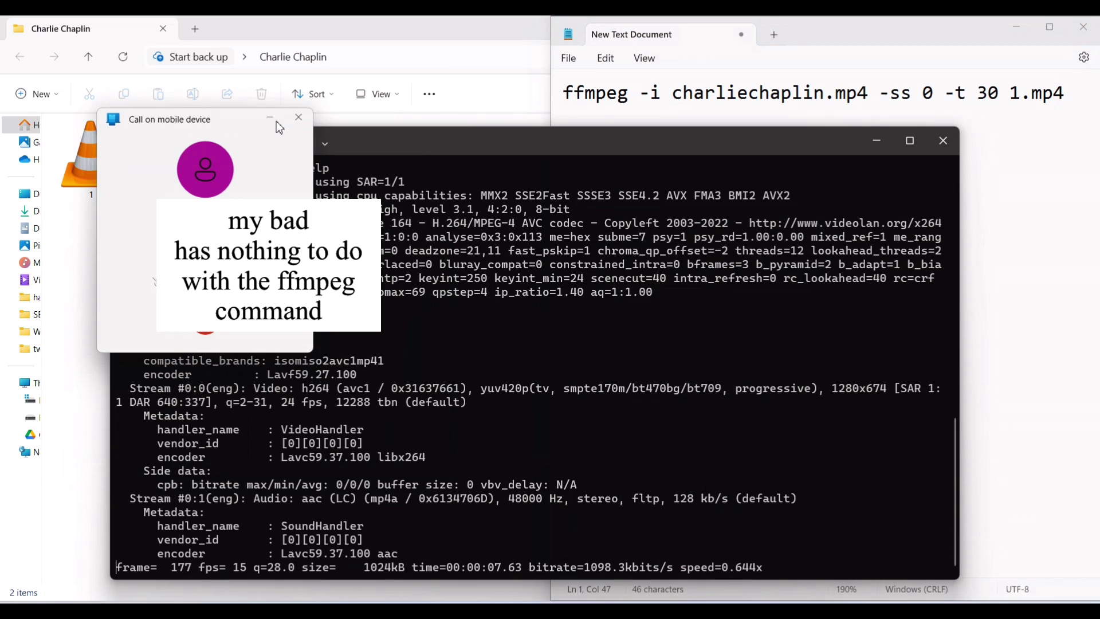
{"action": "left_click", "coordinate": [269, 119]}
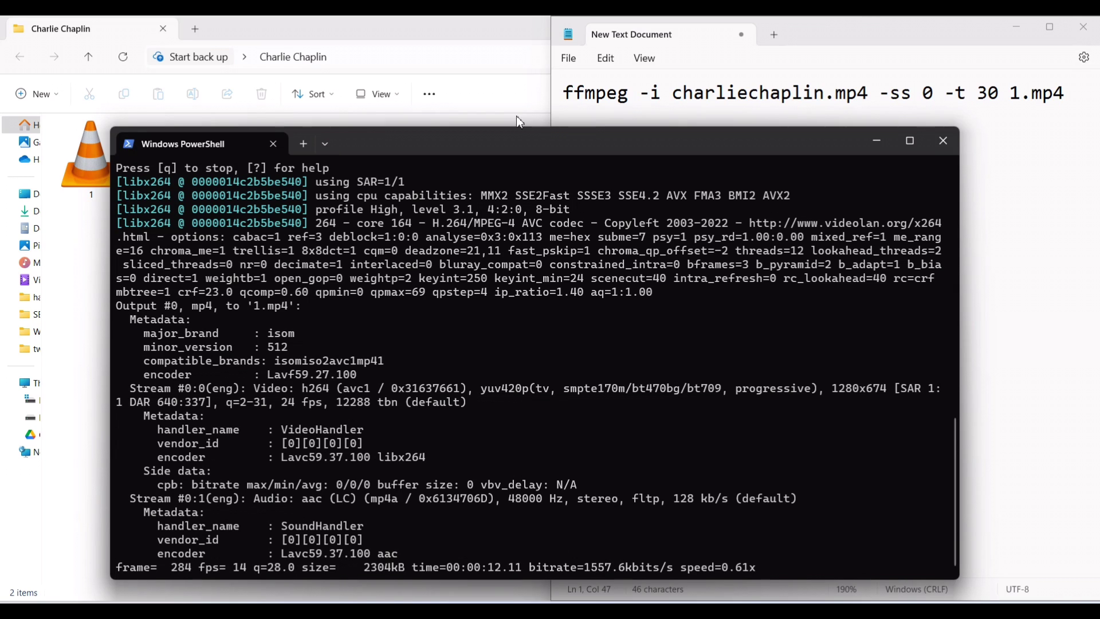
Select the whole ffmpeg command in Notepad and place the cursor at its end
{"action": "left_click", "coordinate": [632, 110]}
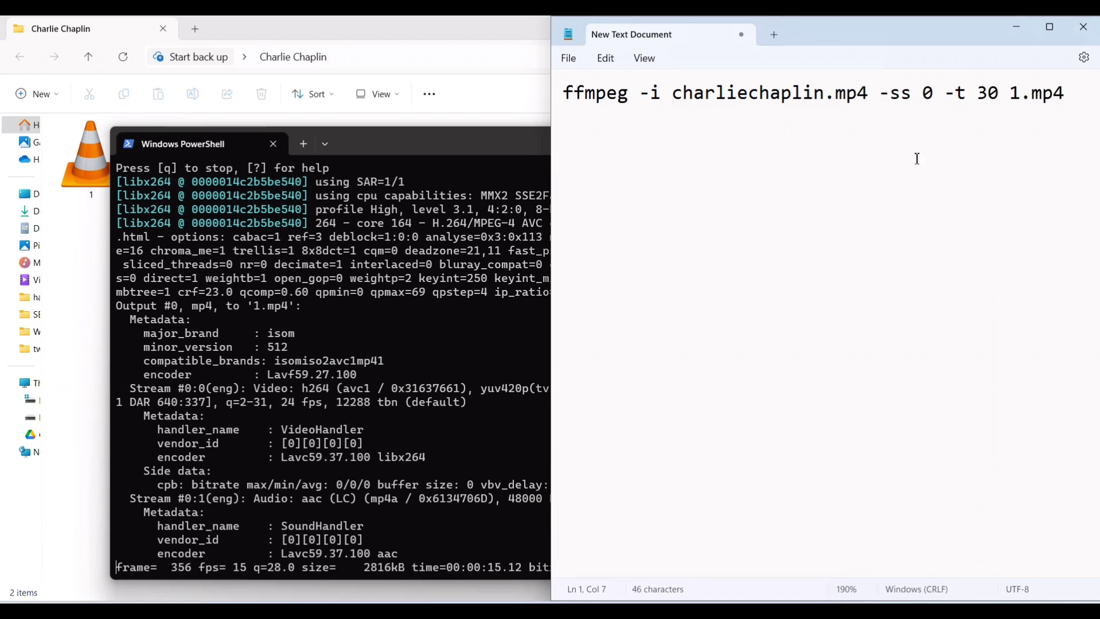
{"action": "left_click_drag", "start_coordinate": [1079, 99], "coordinate": [561, 100]}
{"action": "key", "text": "ctrl+c"}
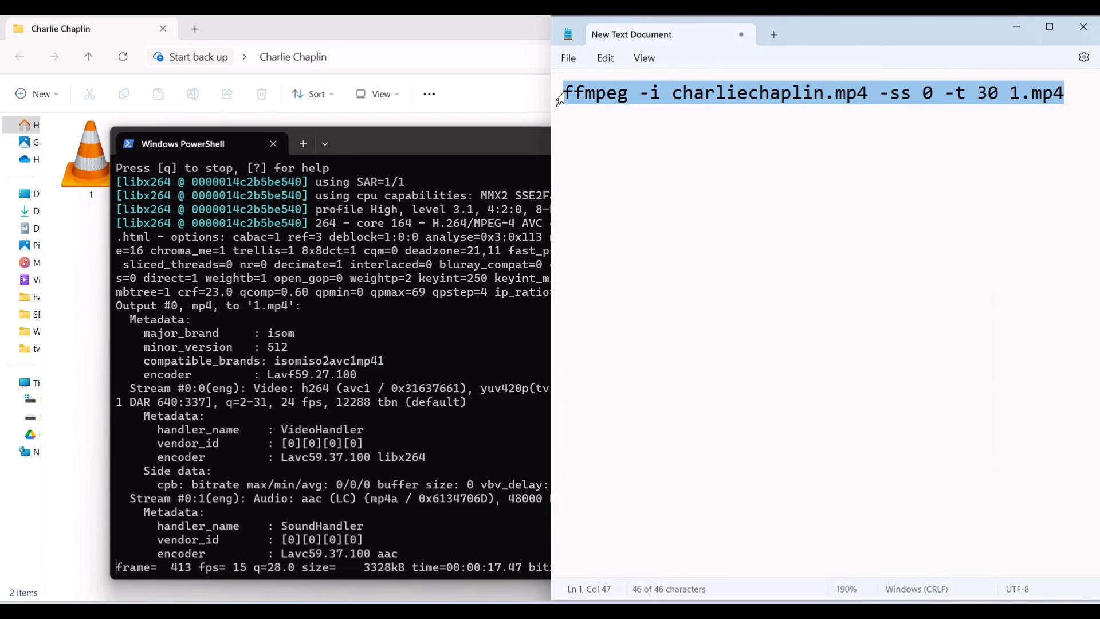
{"action": "left_click", "coordinate": [1031, 141]}
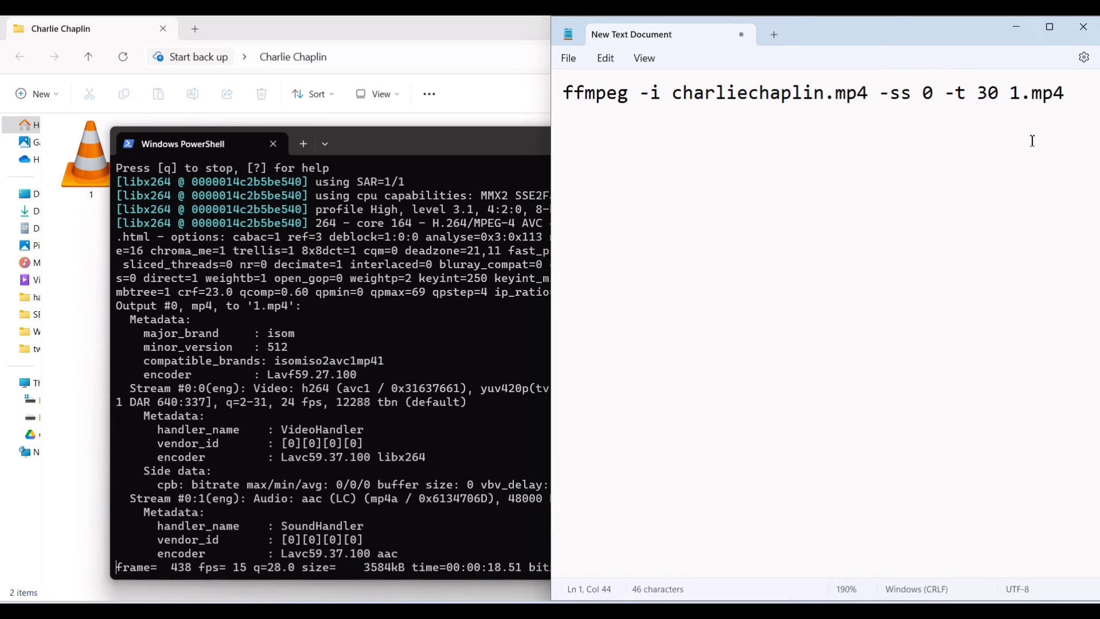
Paste a copy of the command below, changing the start to 30 and output to 2.mp4
{"action": "key", "text": "Return"}
{"action": "key", "text": "Return"}
{"action": "key", "text": "ctrl+v"}
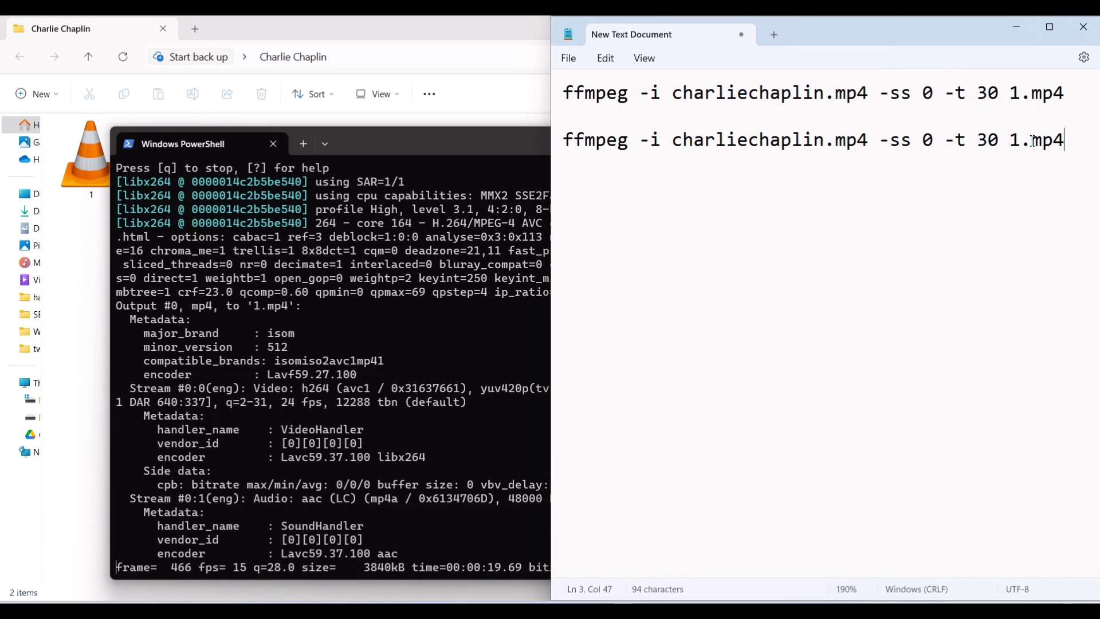
{"action": "key", "text": "Left"}
{"action": "key", "text": "Left"}
{"action": "key", "text": "Left"}
{"action": "key", "text": "Left"}
{"action": "key", "text": "Left"}
{"action": "key", "text": "Left"}
{"action": "key", "text": "Left"}
{"action": "key", "text": "Left"}
{"action": "key", "text": "Left"}
{"action": "key", "text": "Left"}
{"action": "key", "text": "Left"}
{"action": "type", "text": "3"}
{"action": "key", "text": "Right"}
{"action": "key", "text": "Right"}
{"action": "key", "text": "Right"}
{"action": "key", "text": "Right"}
{"action": "key", "text": "Right"}
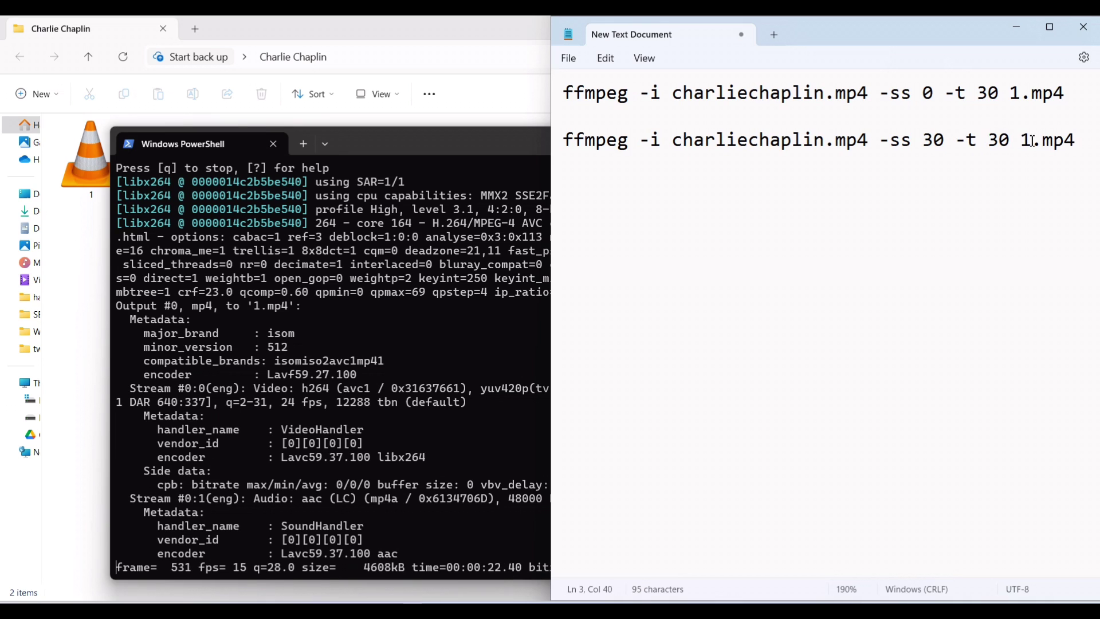
{"action": "key", "text": "shift+Right"}
{"action": "key", "text": "shift+Right"}
{"action": "key", "text": "Right"}
{"action": "key", "text": "Right"}
{"action": "key", "text": "shift+Right"}
{"action": "type", "text": "2"}
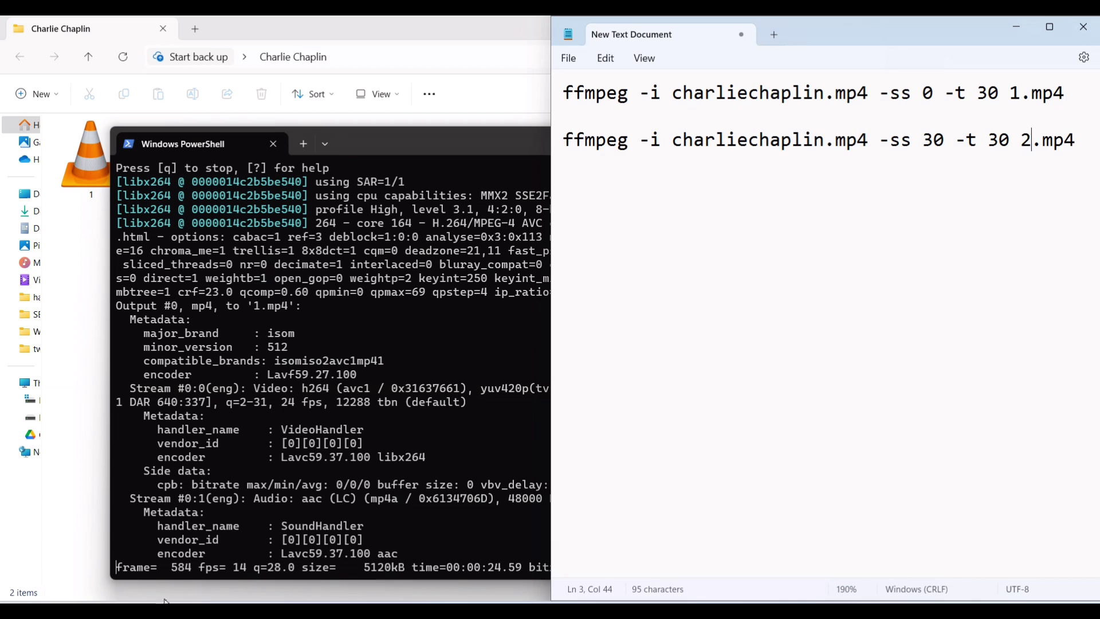